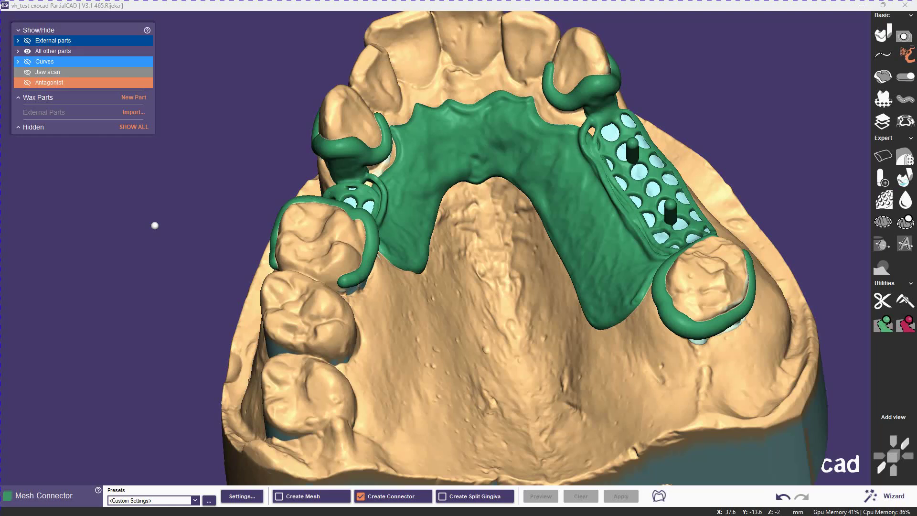
- Switch to the Measure Wax tool to check framework thickness
left_click(904, 302)
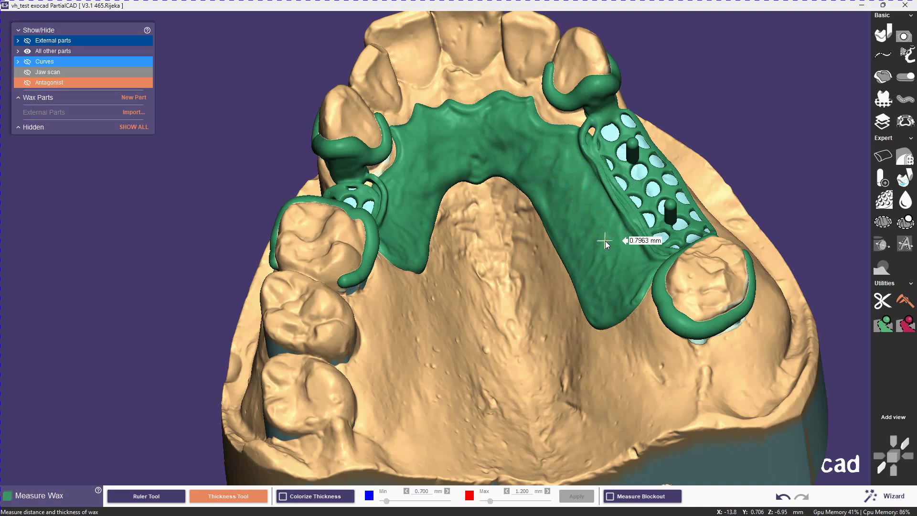
- Turn on Colorize Thickness with the 0.700–1.200 mm range and apply it to the framework
left_click(285, 496)
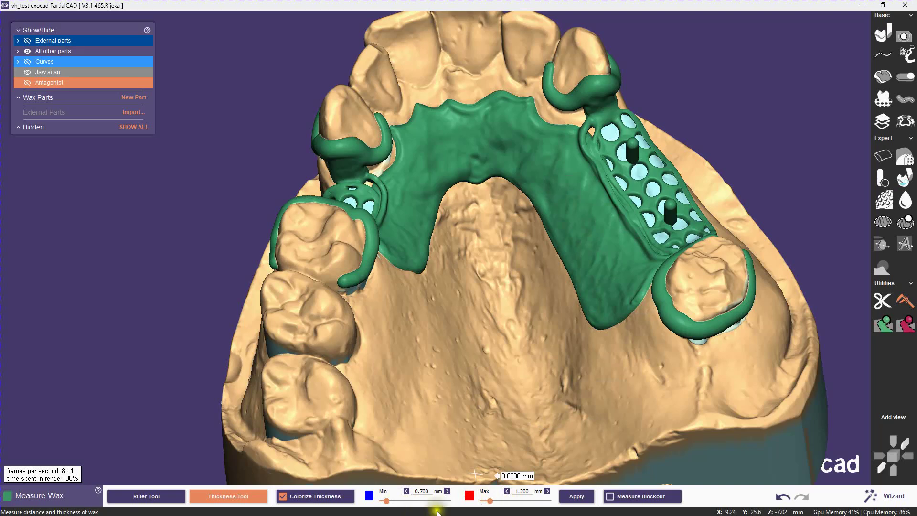
left_click(571, 496)
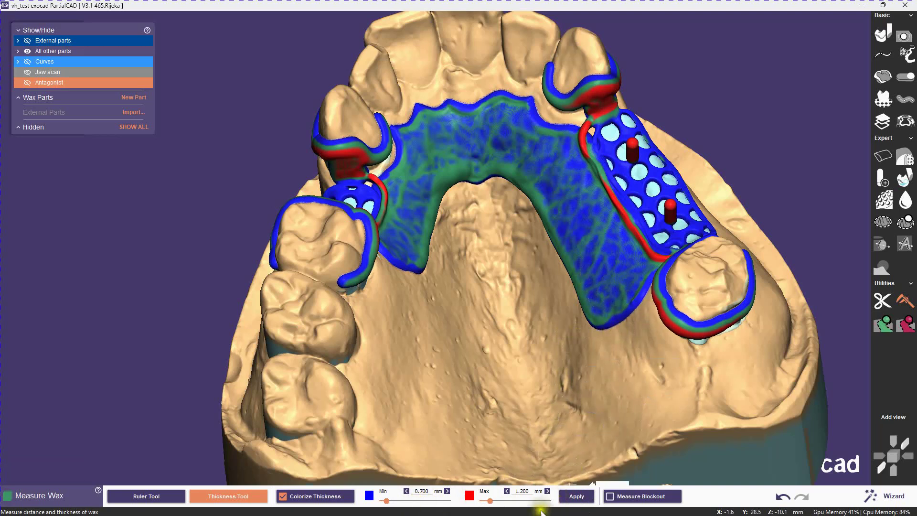
- Turn the jaw model to inspect the thickness-coloured framework from the side
mouse_move(506, 372)
right_mouse_down()
mouse_move(597, 307)
mouse_move(497, 384)
mouse_move(440, 362)
mouse_move(429, 335)
mouse_move(469, 433)
mouse_move(583, 352)
mouse_move(626, 352)
mouse_move(500, 371)
mouse_move(506, 381)
right_mouse_up()
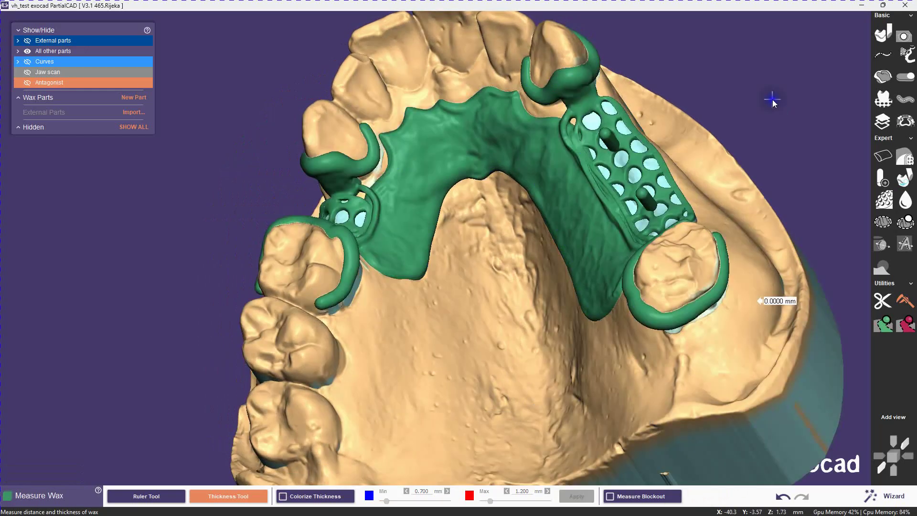
- Enable Cut View and move the slice position across the palatal connector
right_click(772, 99)
left_click(809, 258)
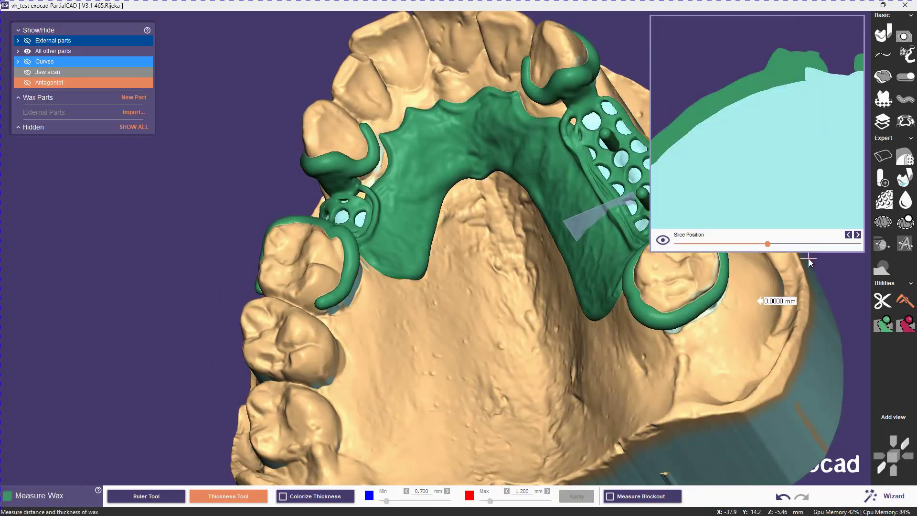
scroll(742, 120, "up", 5)
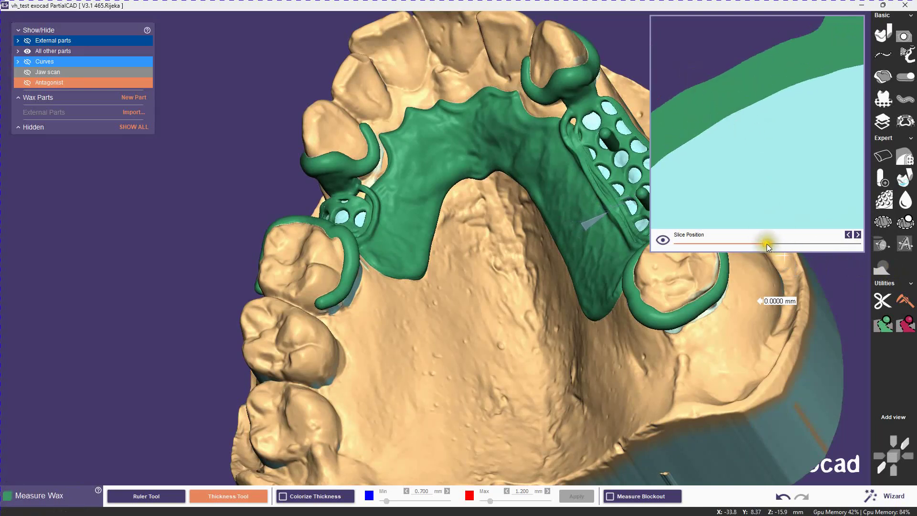
mouse_move(766, 244)
left_mouse_down()
mouse_move(755, 243)
mouse_move(766, 243)
left_mouse_up()
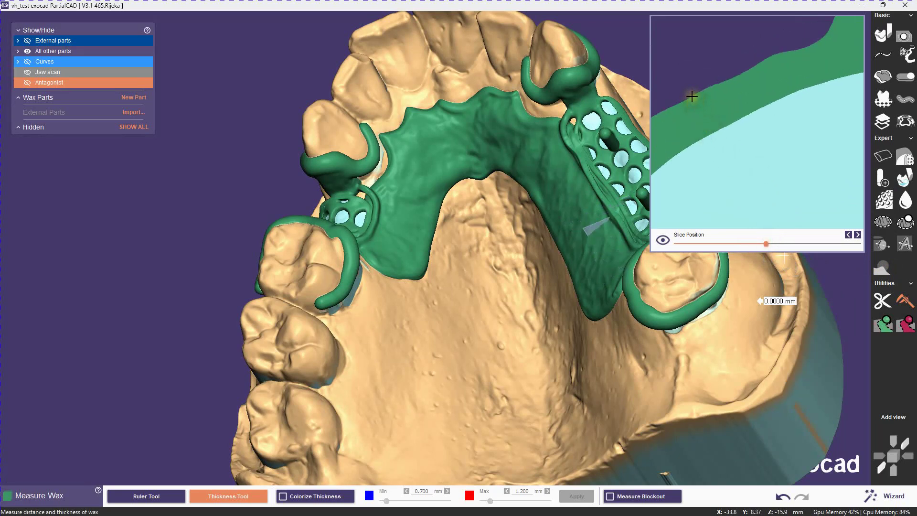
- Measure framework thickness across the slice: 0.730, 0.720 and 0.796 mm
left_click_drag(692, 97, 714, 132)
left_click_drag(740, 76, 755, 109)
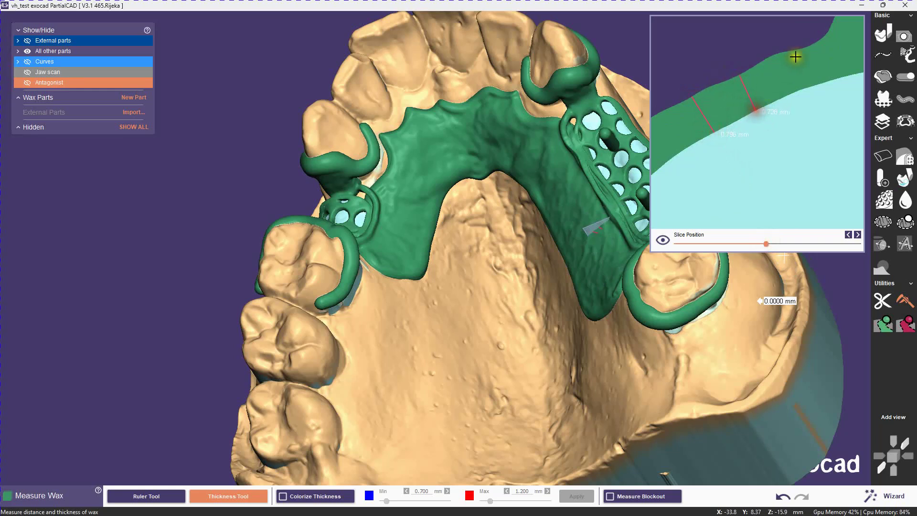
left_click_drag(796, 50, 805, 87)
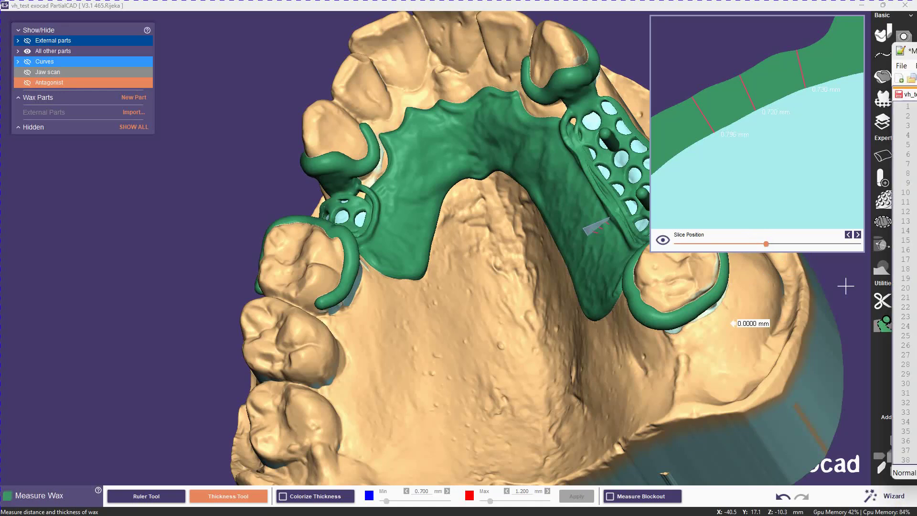
- Scroll through the vh_test-upperjaw.partialInfo build parameters in Notepad++, then return to exocad
left_click_drag(916, 55, 661, 58)
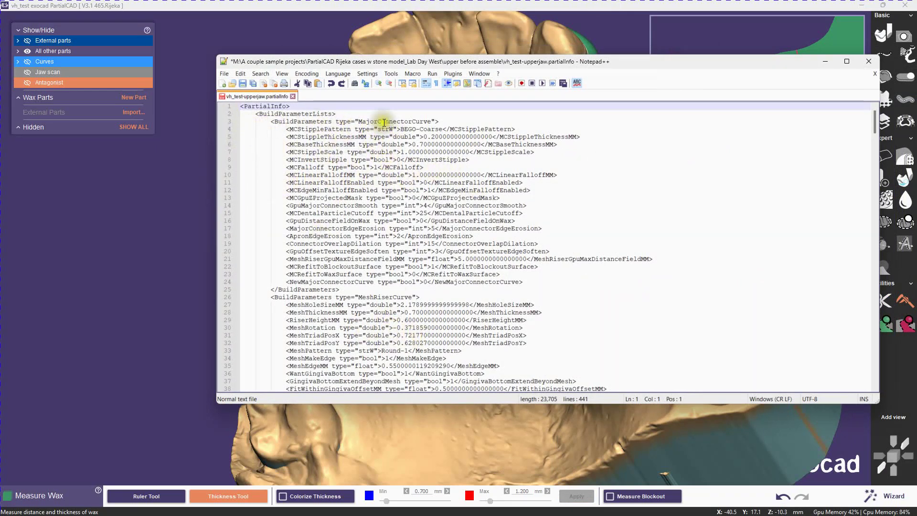
scroll(535, 285, "down", 4)
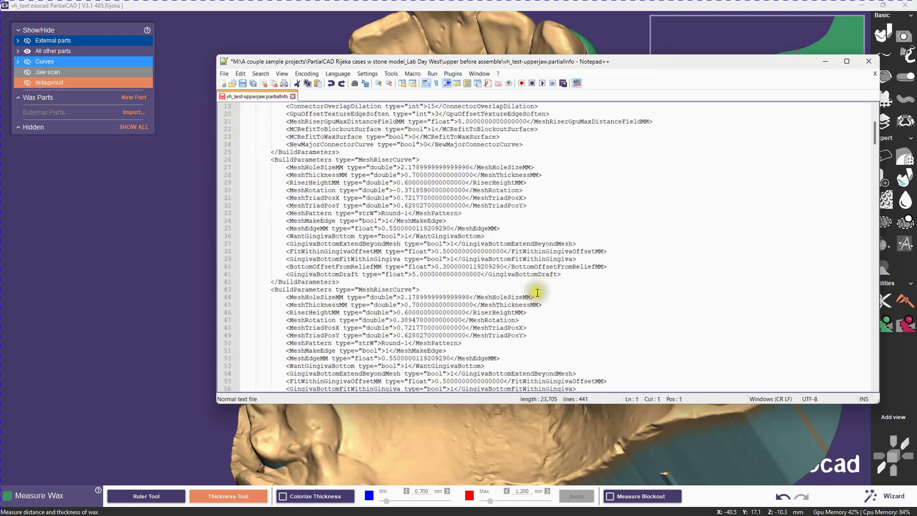
scroll(544, 292, "down", 14)
scroll(543, 293, "up", 16)
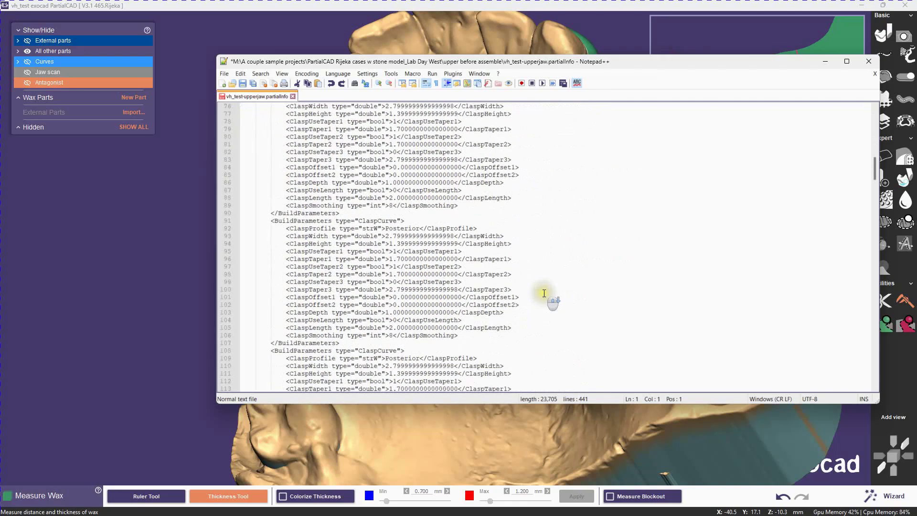
scroll(542, 289, "up", 2)
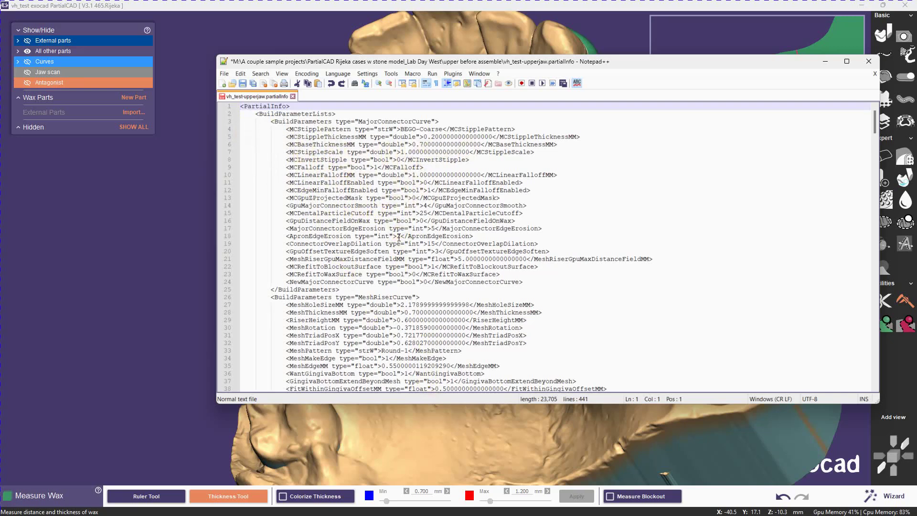
key("alt+Tab")
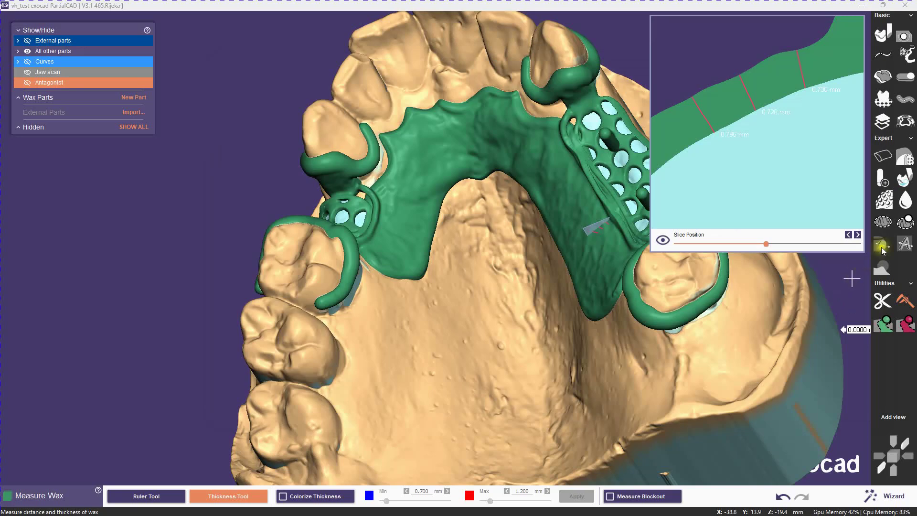
- Confirm 'Add part area tags to build' is enabled in Settings, then build the framework
left_click(904, 122)
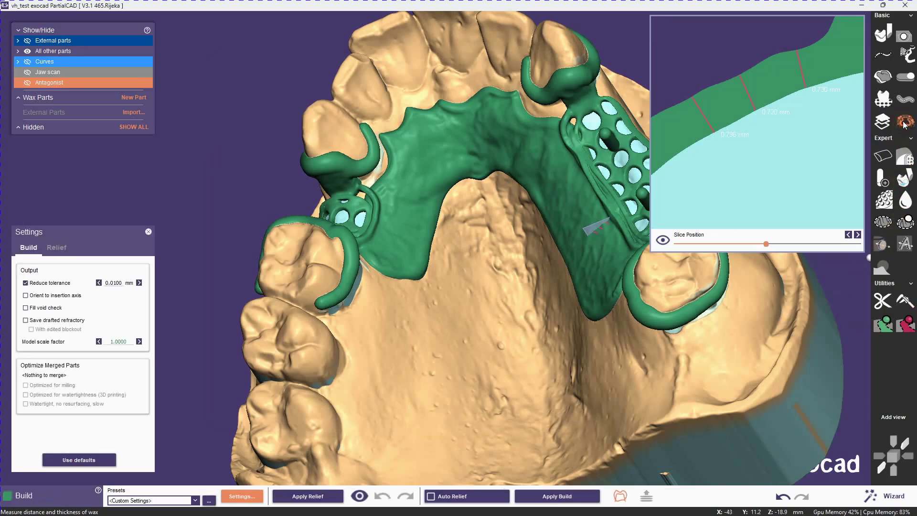
right_click(278, 176)
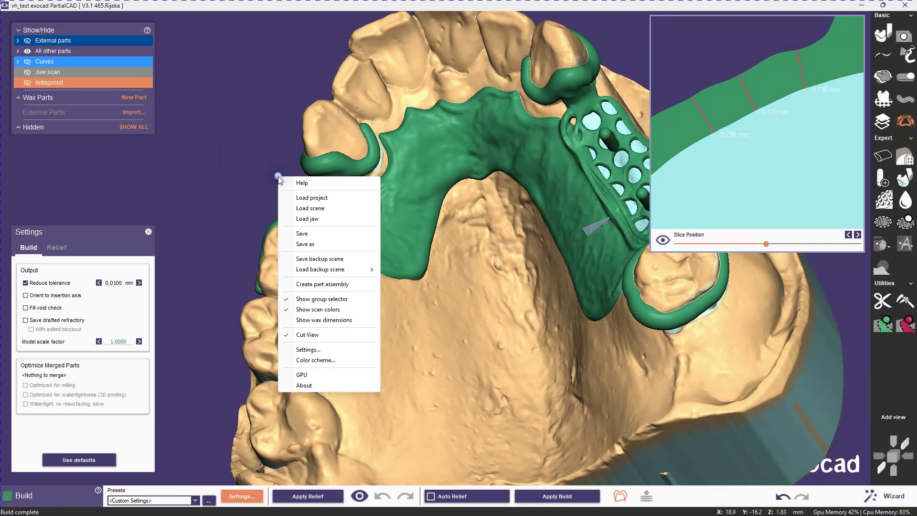
left_click(314, 353)
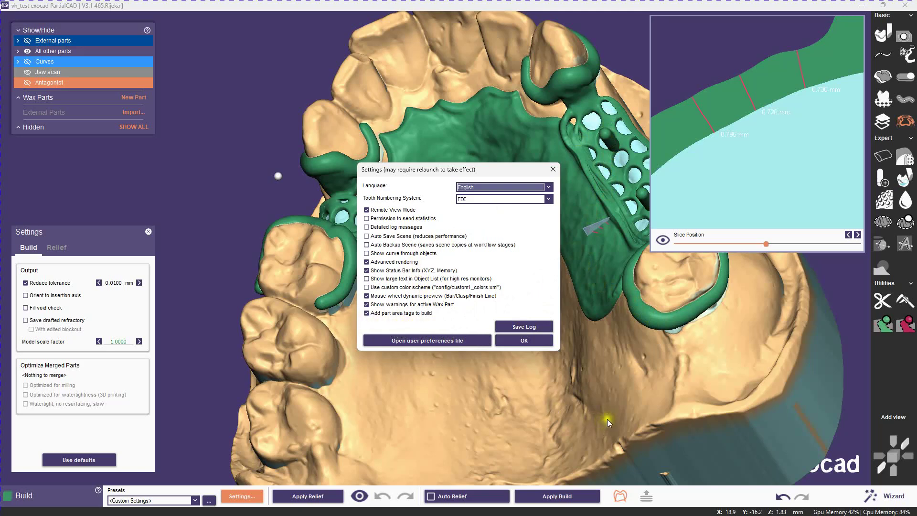
left_click(525, 340)
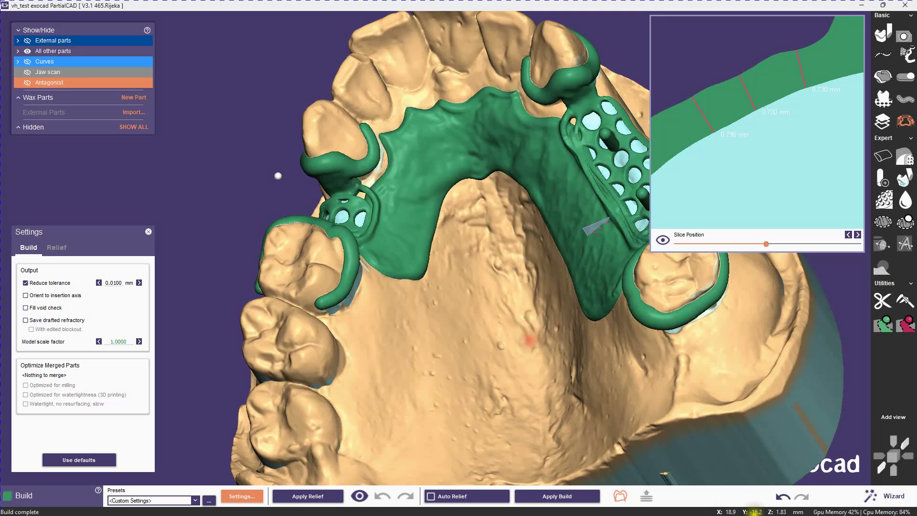
left_click(569, 496)
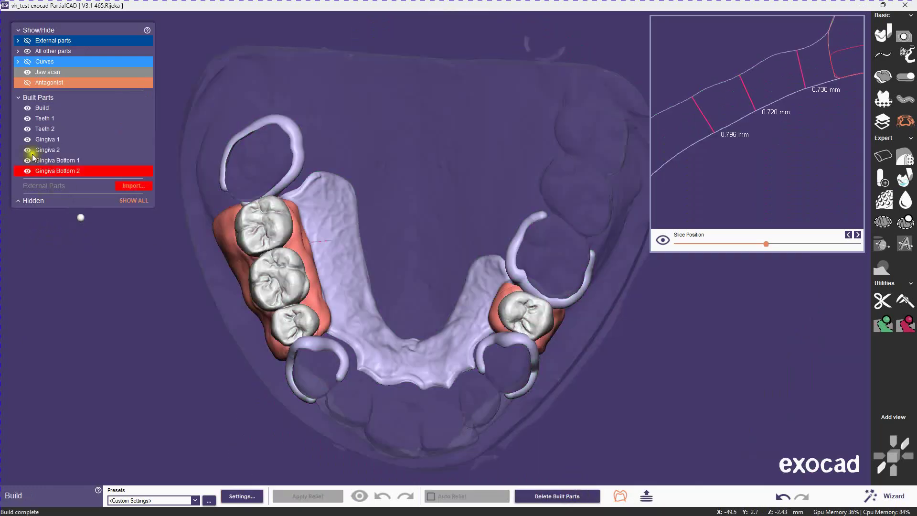
- Hide Teeth, Gingiva 1/2 and Gingiva Bottom 1/2 in Built Parts, leaving only the framework
left_click(27, 118)
left_click(27, 129)
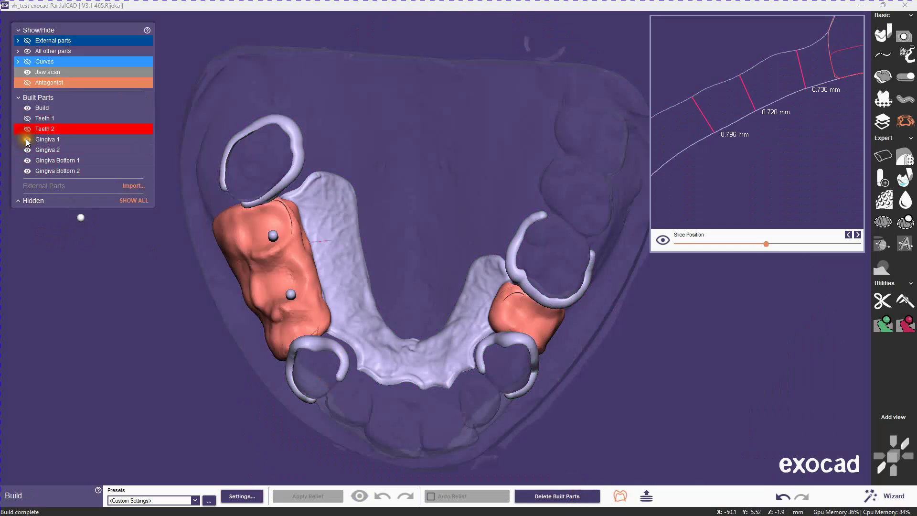
left_click(27, 140)
left_click(26, 160)
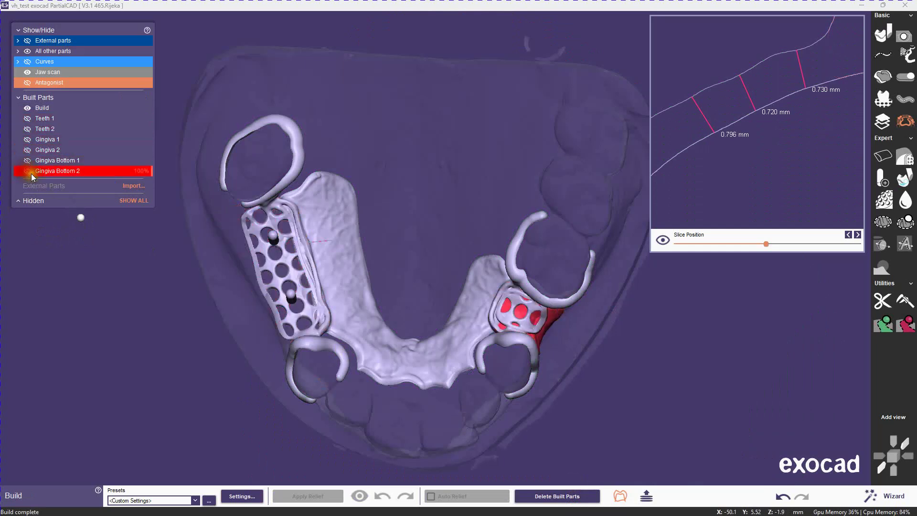
left_click(28, 170)
right_click_drag(491, 339, 736, 334)
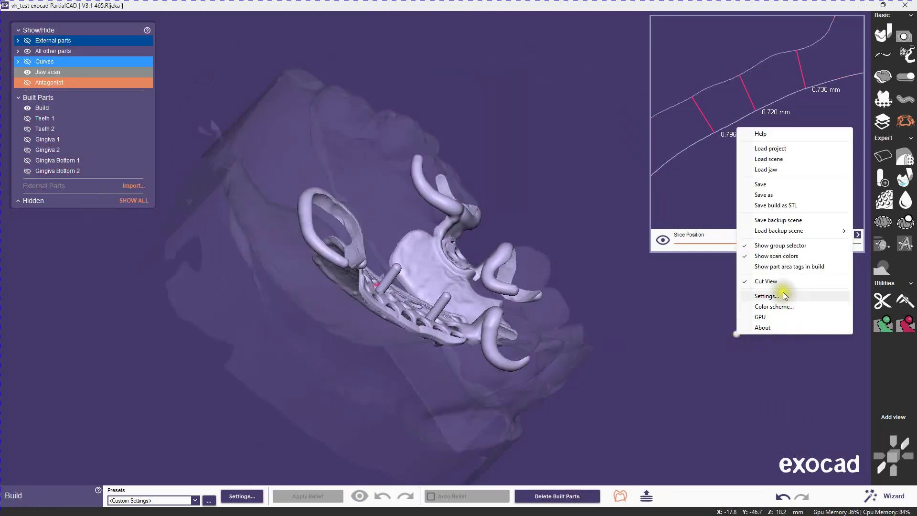
- Turn on 'Show part area tags in build' and view the framework from above
left_click(777, 269)
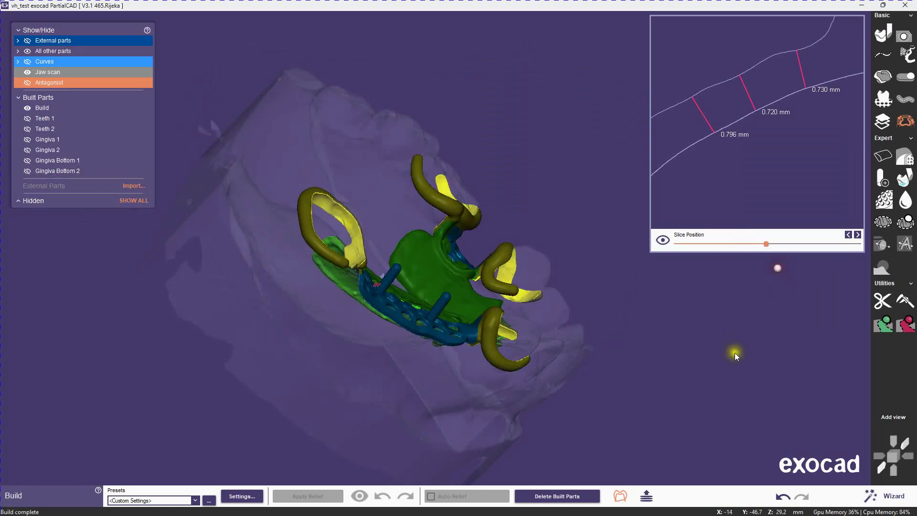
right_click_drag(580, 324, 435, 398)
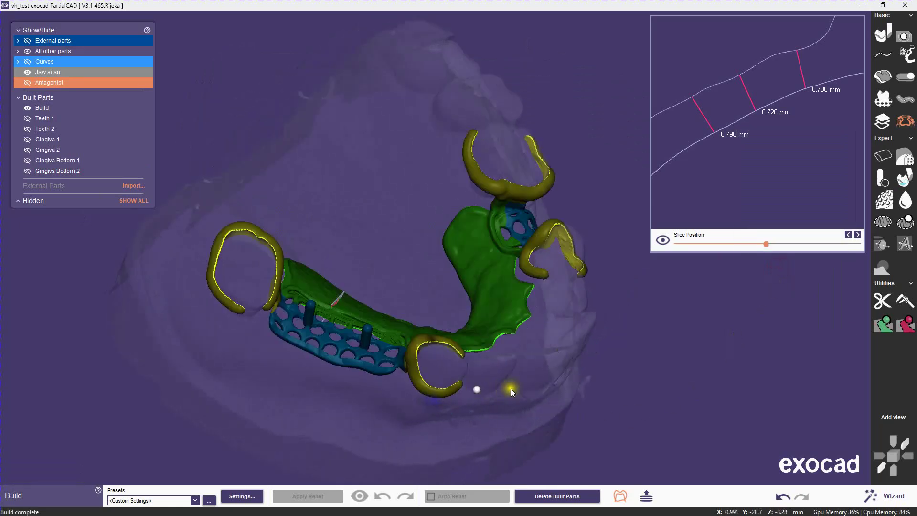
right_click_drag(537, 386, 443, 448)
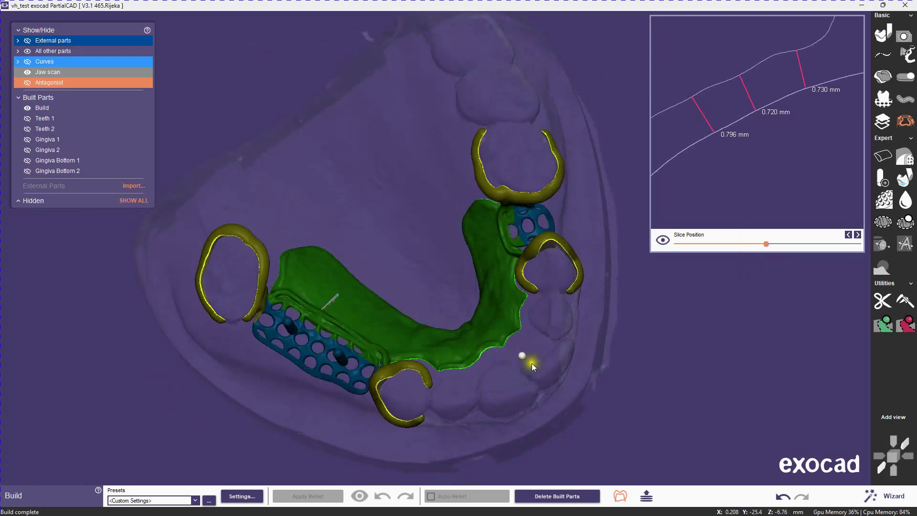
- Rotate the tagged framework to inspect its clasps, mesh retention and palatal plate
right_click_drag(523, 344, 608, 341)
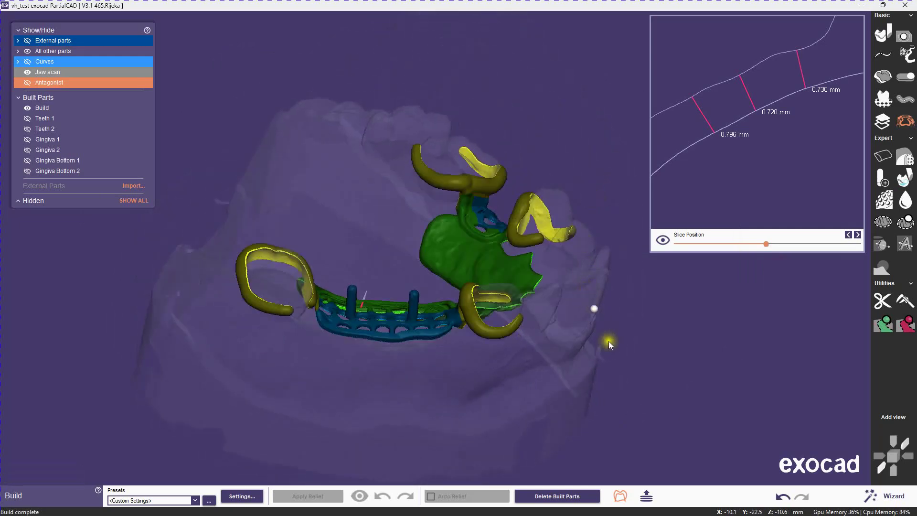
right_click_drag(423, 371, 540, 413)
scroll(540, 373, "up", 5)
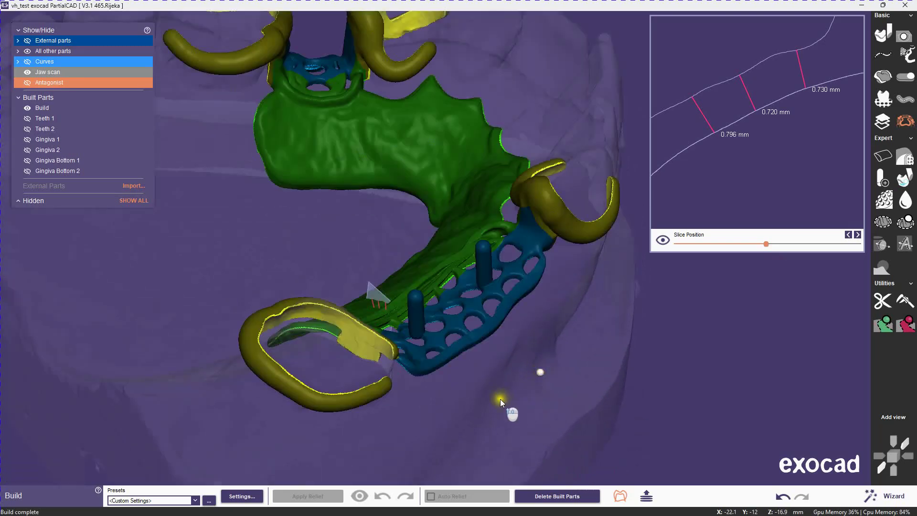
right_click_drag(489, 370, 582, 410)
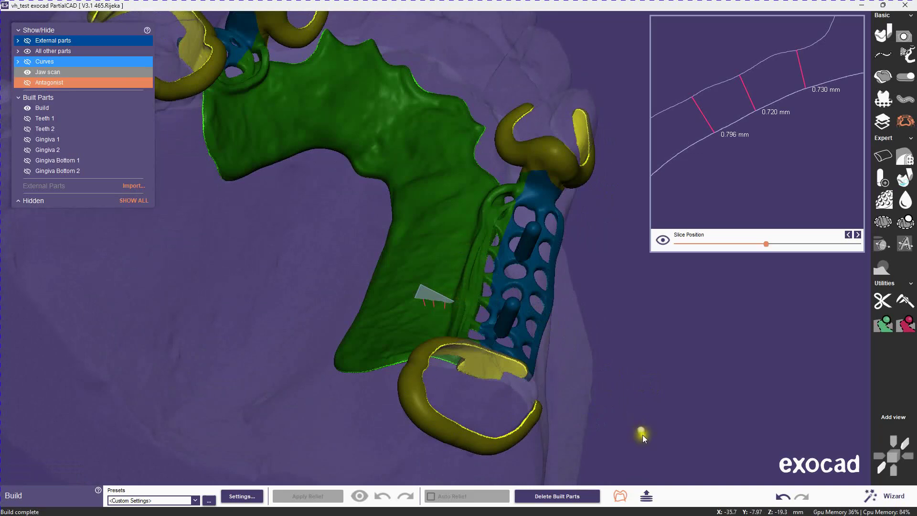
right_click_drag(643, 435, 504, 274)
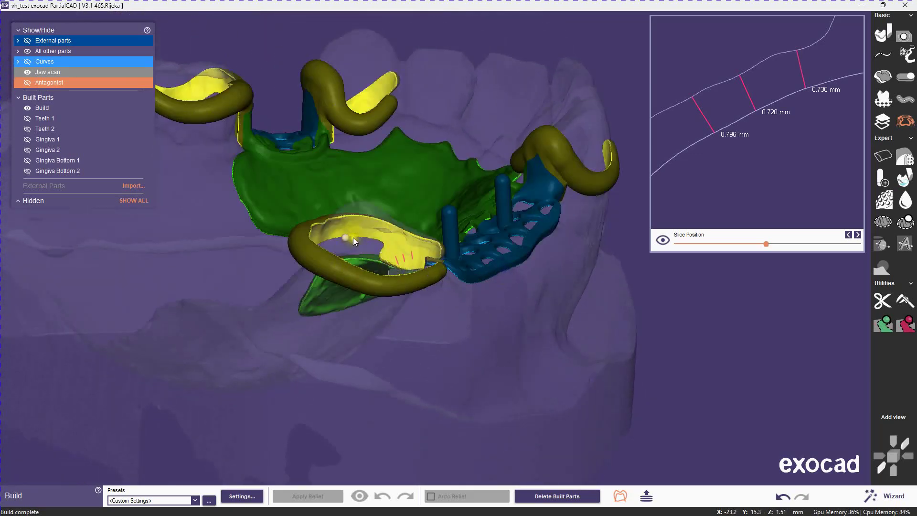
right_click_drag(439, 342, 487, 106)
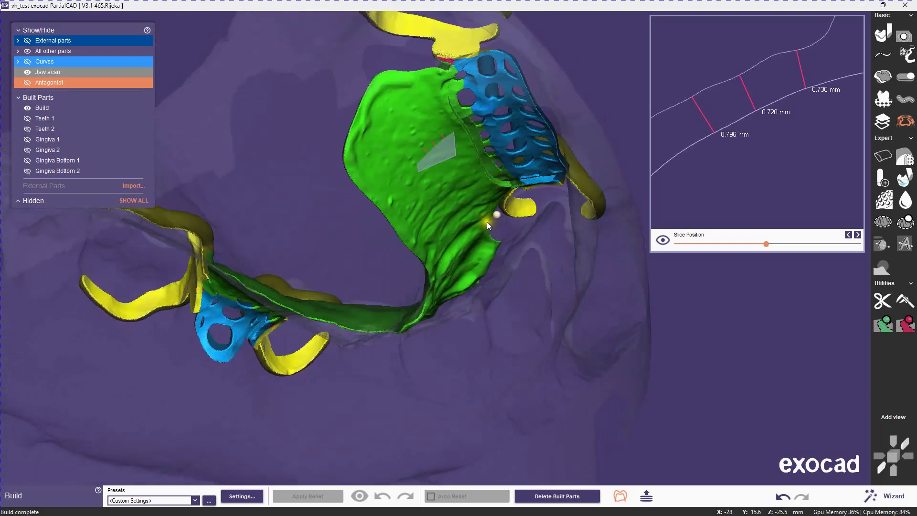
right_click_drag(395, 170, 541, 409)
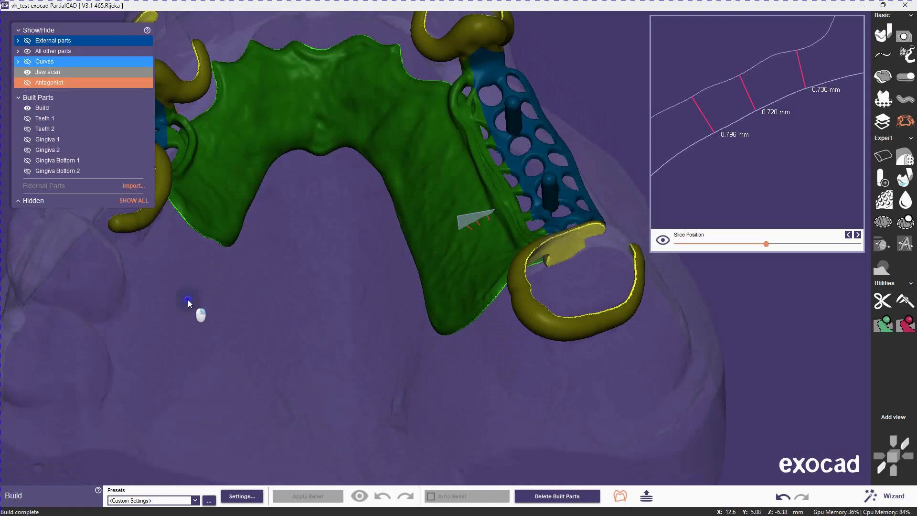
right_click_drag(187, 299, 696, 237)
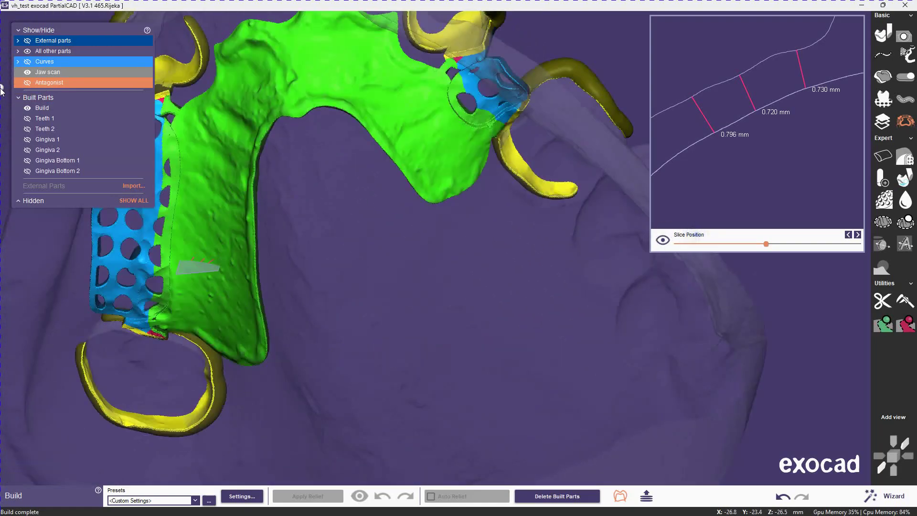
- Hide the jaw scan and orbit the colour-tagged framework through top and side views
left_click(28, 72)
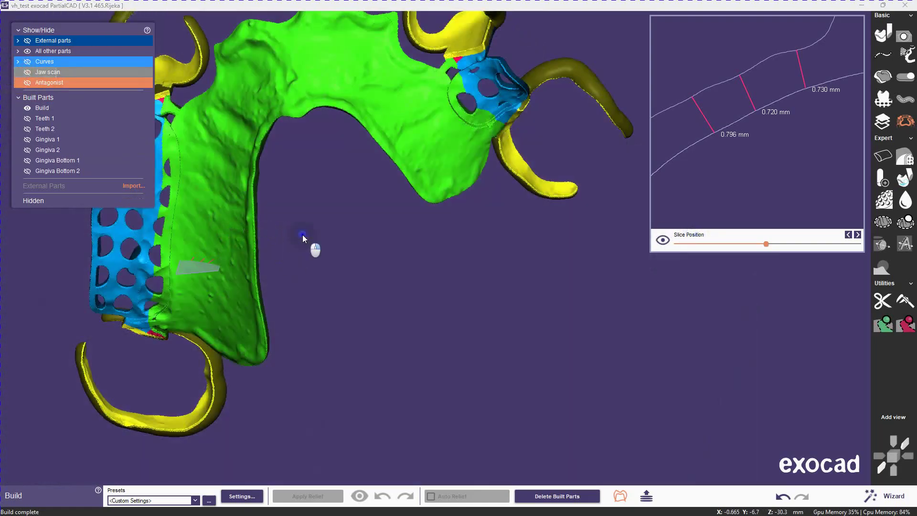
right_click_drag(302, 234, 397, 366)
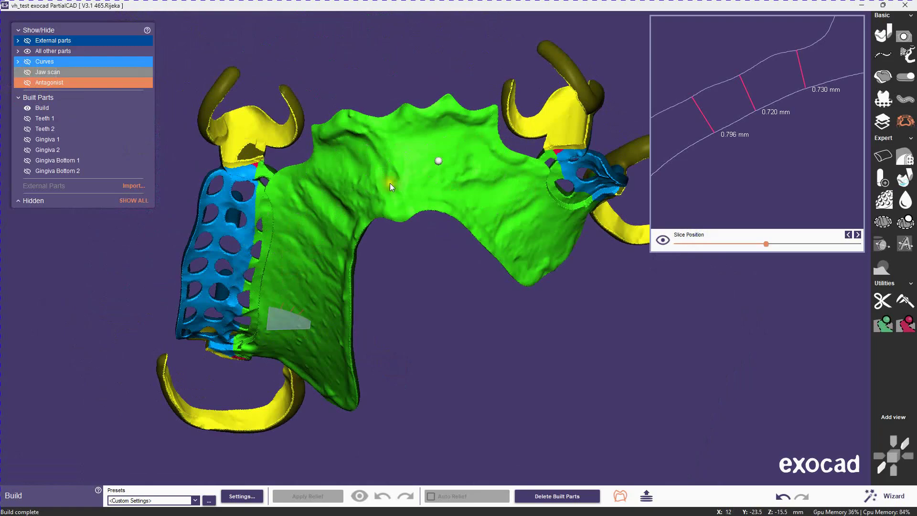
mouse_move(387, 202)
right_mouse_down()
mouse_move(13, 272)
mouse_move(8, 238)
right_mouse_up()
mouse_move(376, 183)
right_mouse_down()
mouse_move(341, 276)
mouse_move(328, 362)
mouse_move(236, 231)
right_mouse_up()
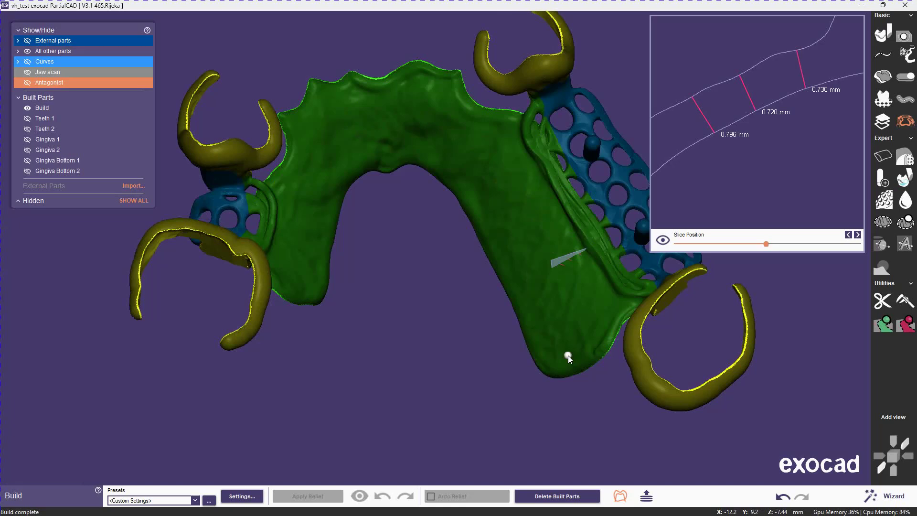
right_click_drag(568, 355, 407, 299)
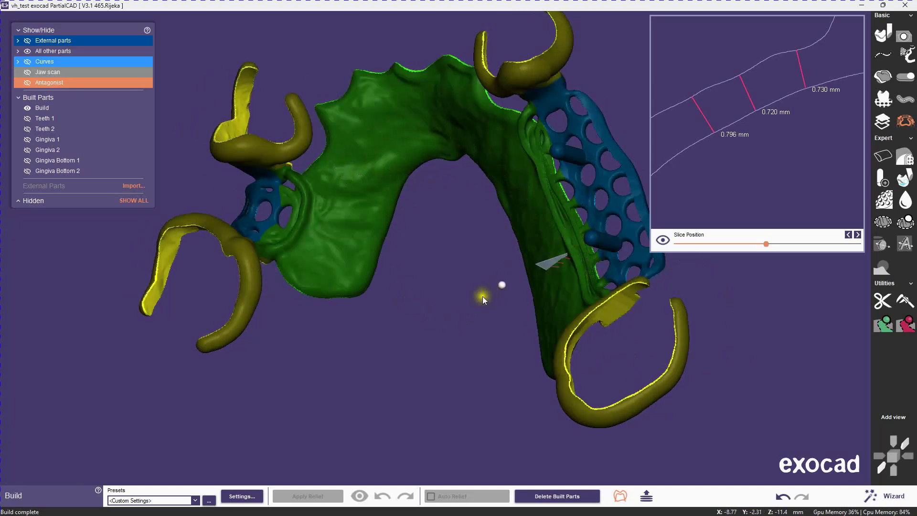
right_click_drag(349, 245, 445, 132)
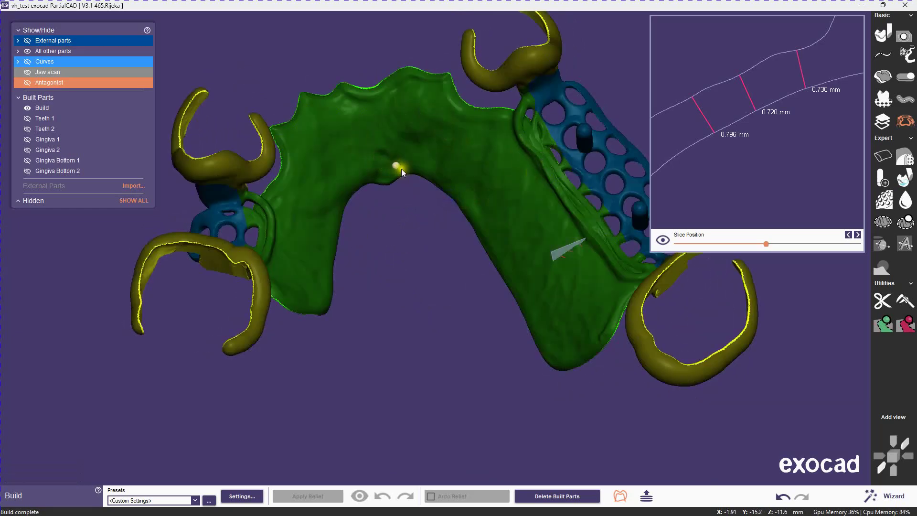
right_click_drag(314, 190, 651, 235)
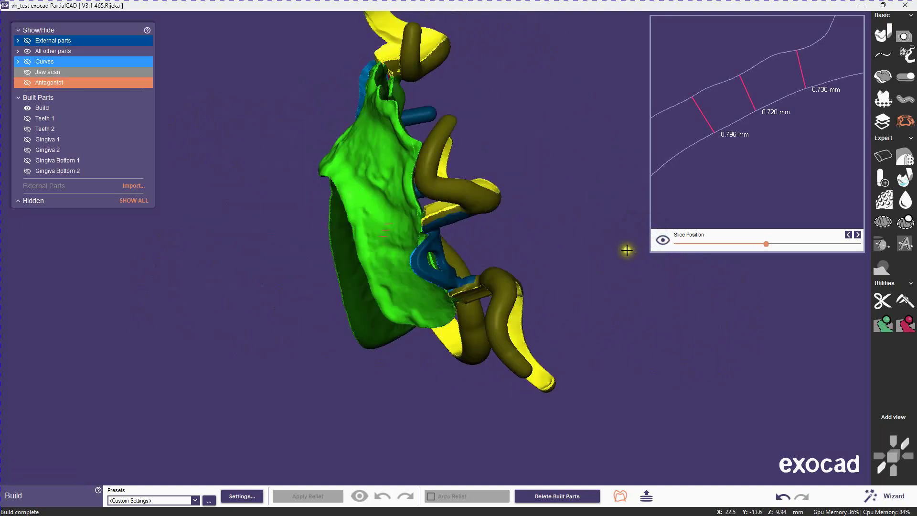
right_click_drag(629, 301, 239, 292)
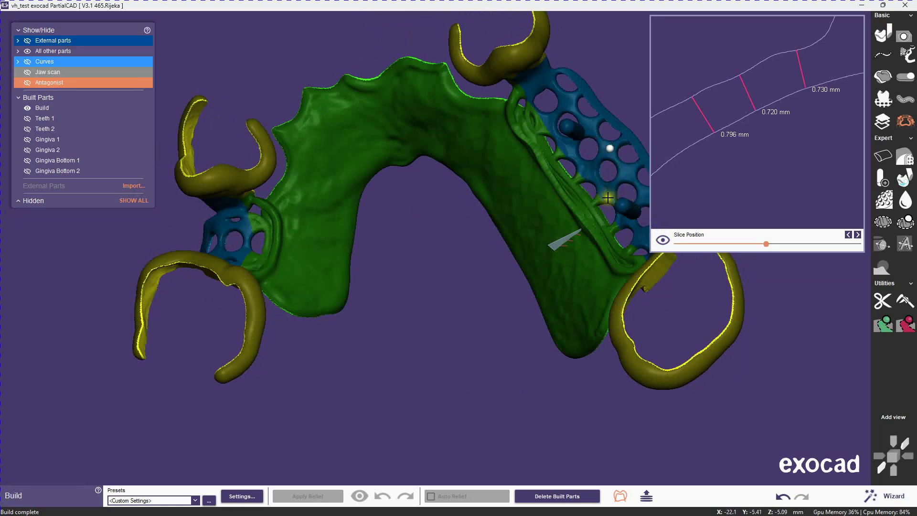
right_click_drag(426, 293, 485, 315)
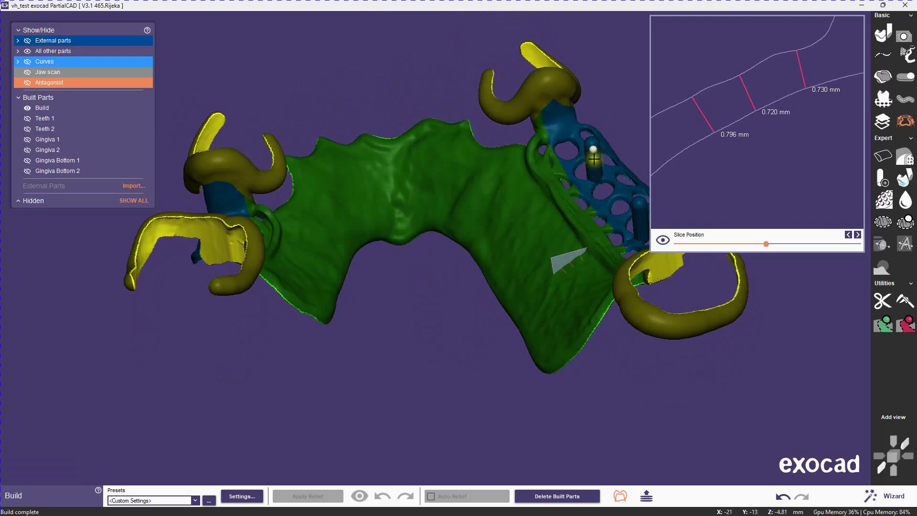
right_click_drag(426, 362, 430, 397)
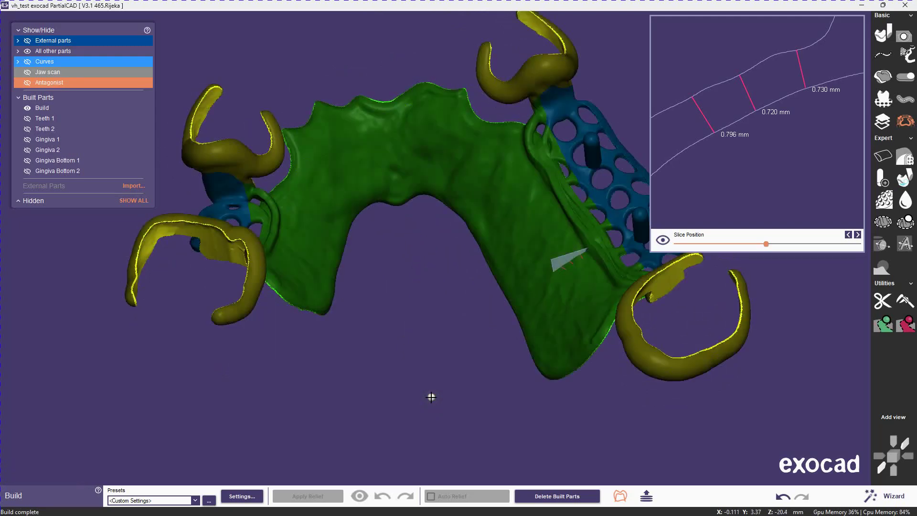